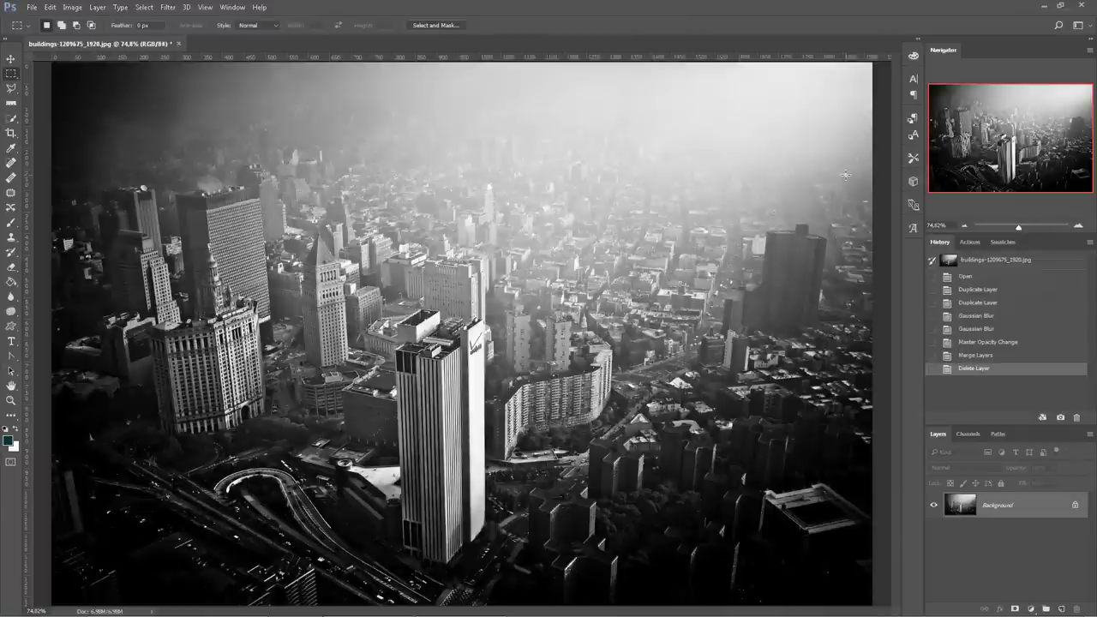
# - Check under Image > Mode that the city photo is in RGB Color
pyautogui.click(843, 173)
pyautogui.click(74, 12)
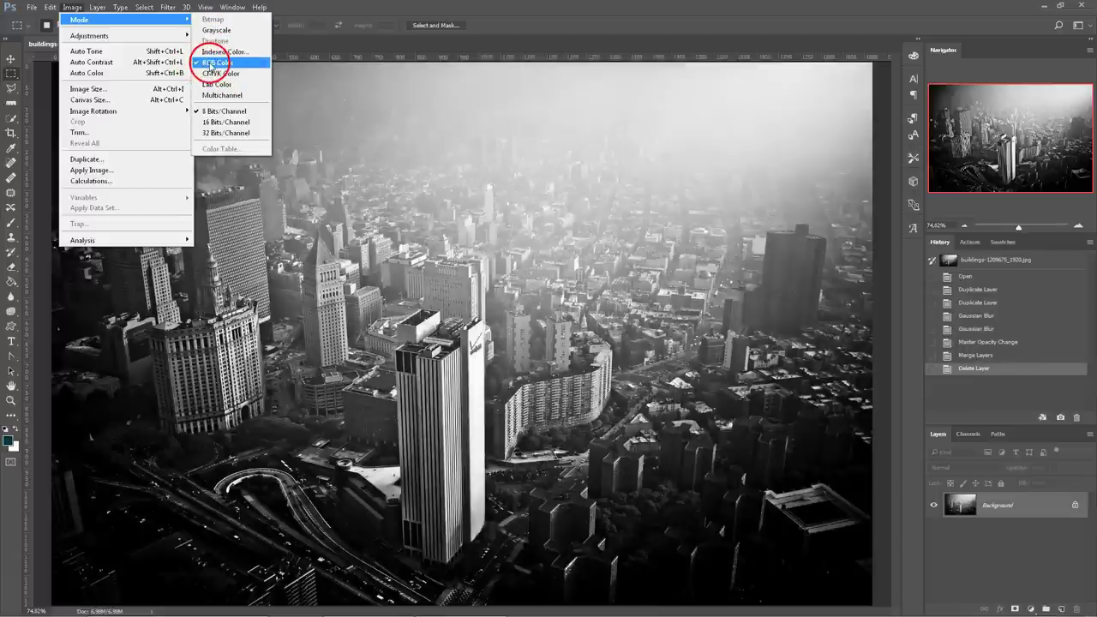
# - Duplicate the Background layer twice, creating Background copy and Background copy 2
pyautogui.click(970, 435)
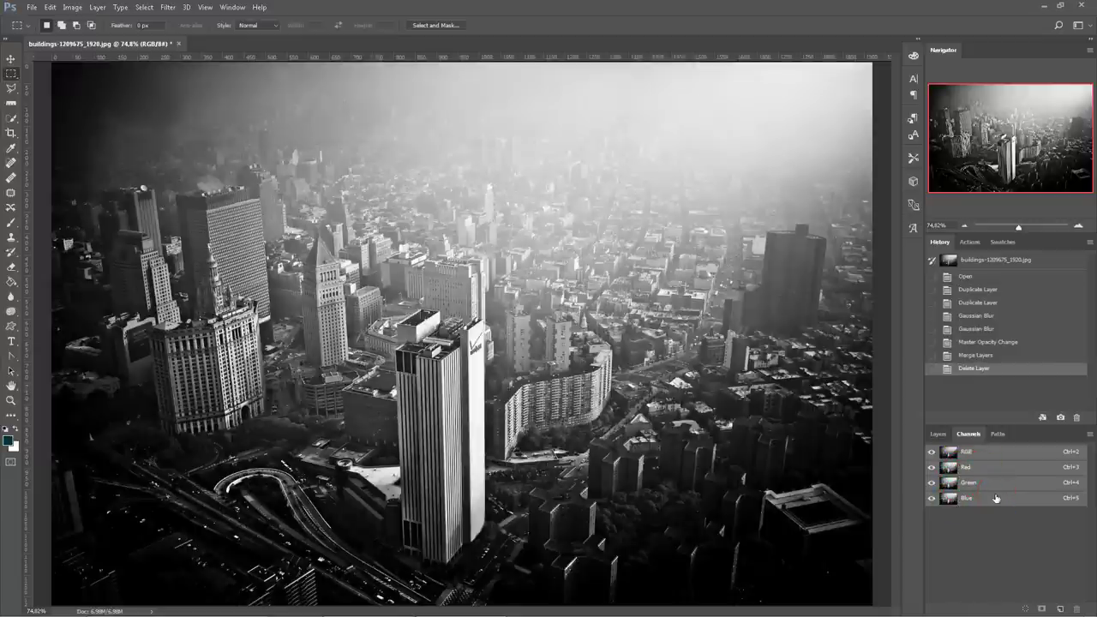
pyautogui.click(938, 434)
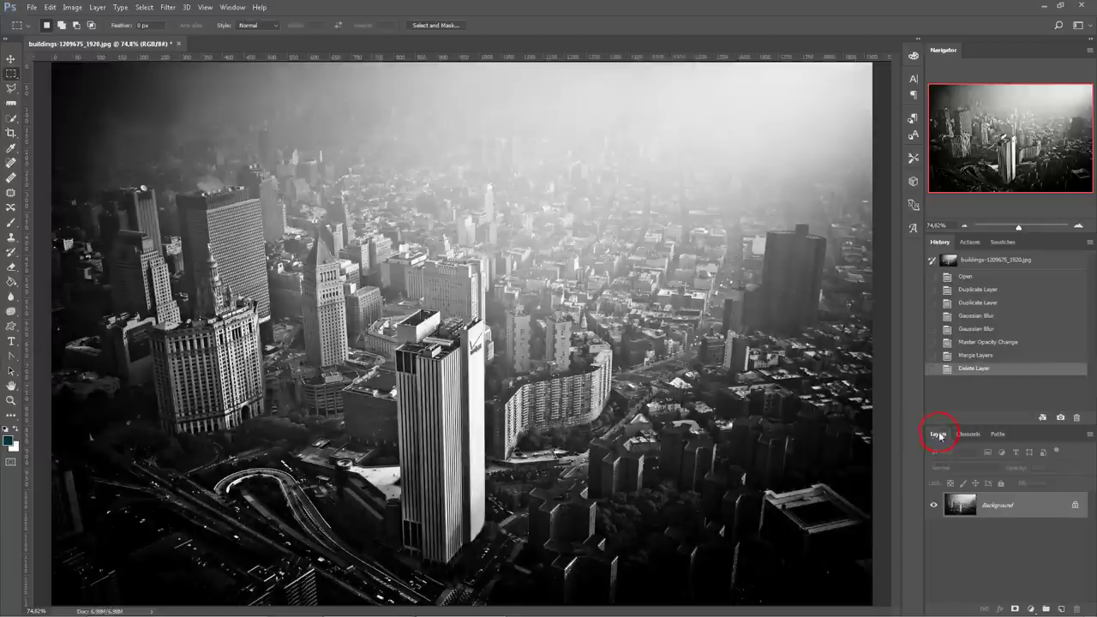
pyautogui.click(938, 436)
pyautogui.click(1029, 507)
pyautogui.click(960, 506)
pyautogui.click(1060, 505)
pyautogui.click(973, 506)
pyautogui.click(1013, 507)
pyautogui.click(1039, 507)
pyautogui.moveTo(1039, 507); pyautogui.dragTo(1062, 609)
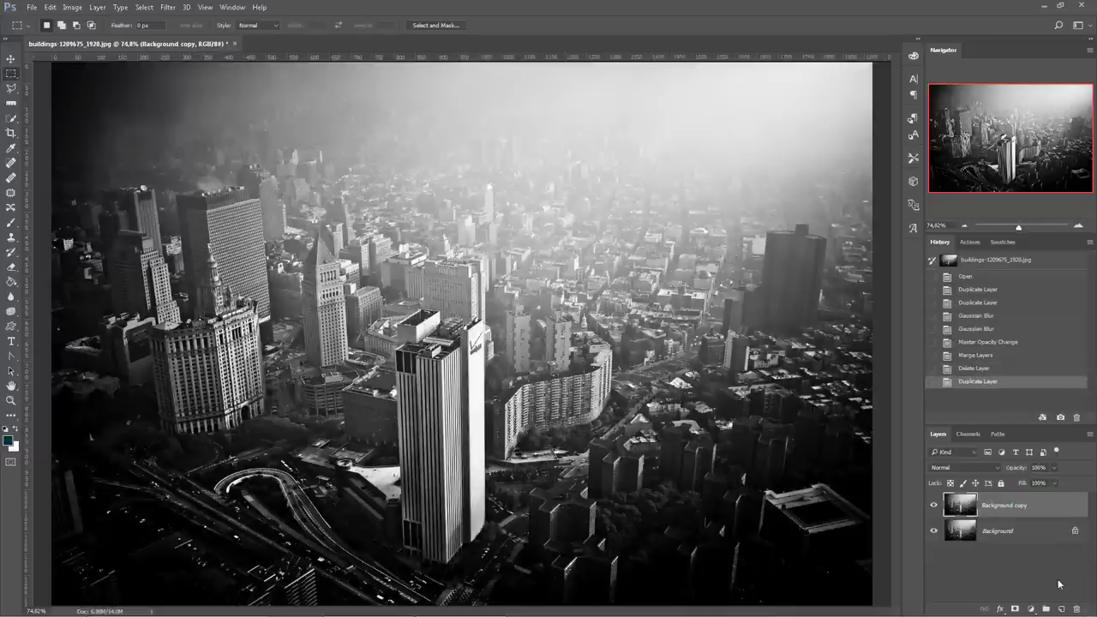
pyautogui.hotkey('ctrl', 'j')
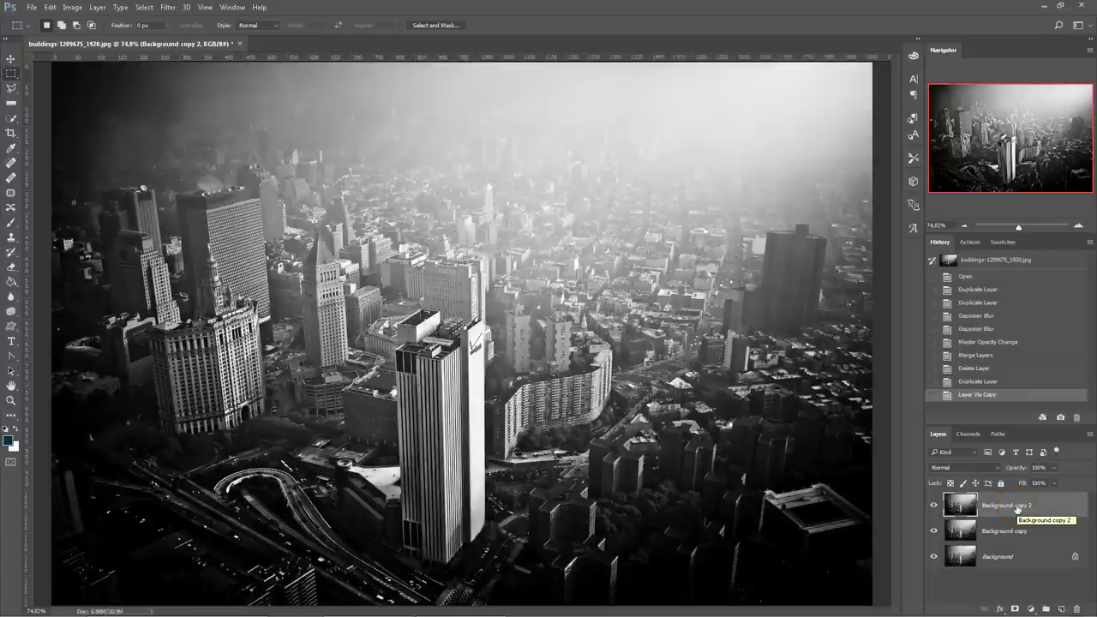
# - Apply a 5.0-pixel High Pass to Background copy 2's Blue channel, then view the RGB composite
pyautogui.click(968, 435)
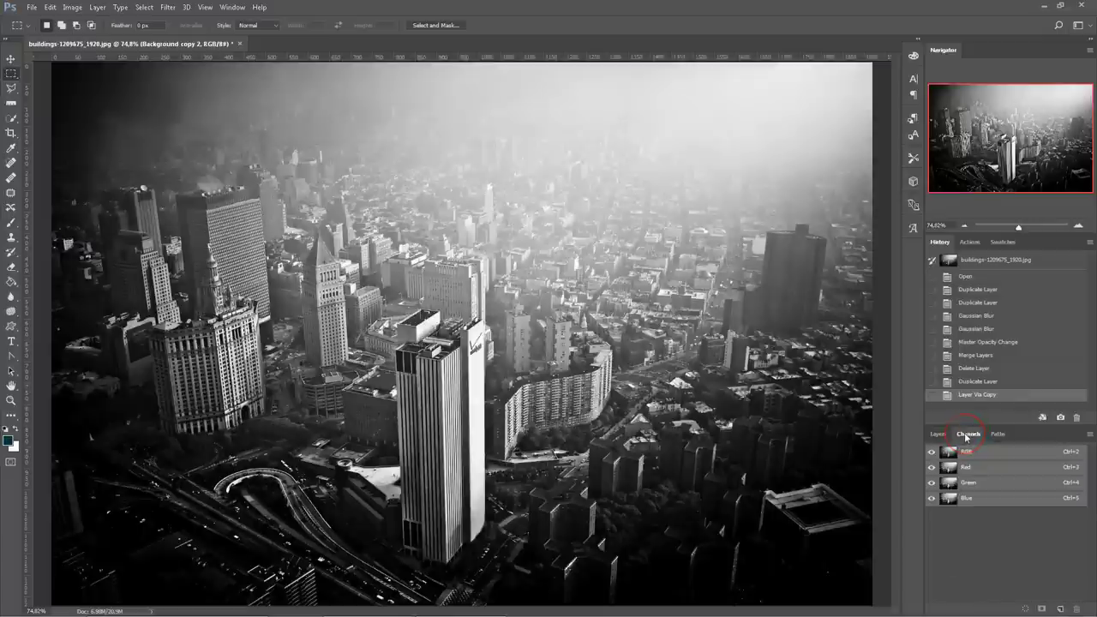
pyautogui.click(979, 500)
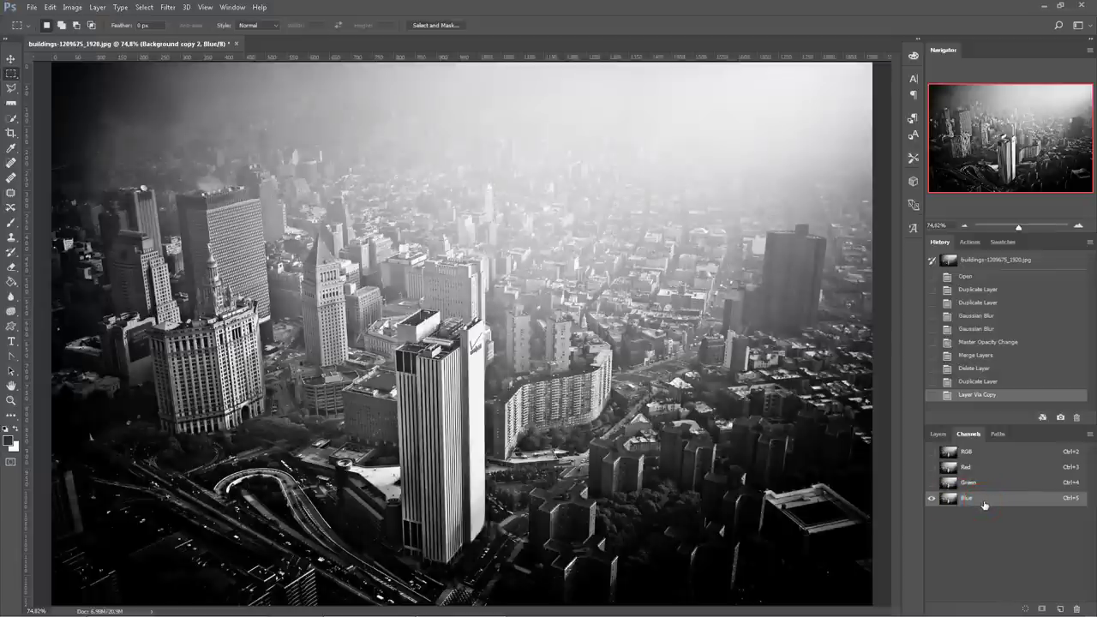
pyautogui.click(169, 8)
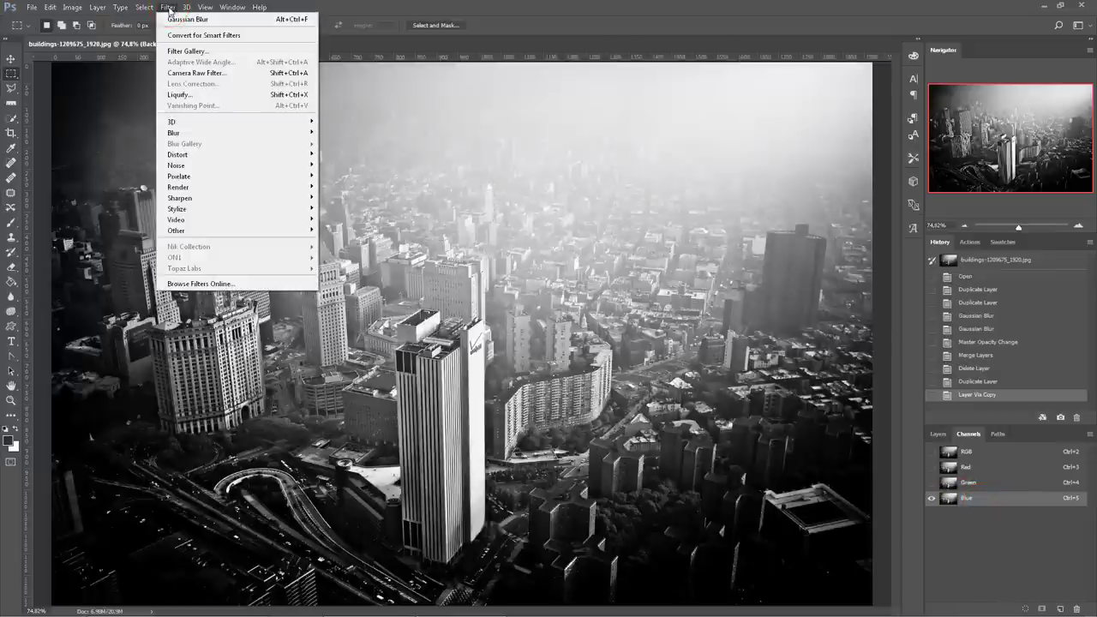
pyautogui.moveTo(176, 230)
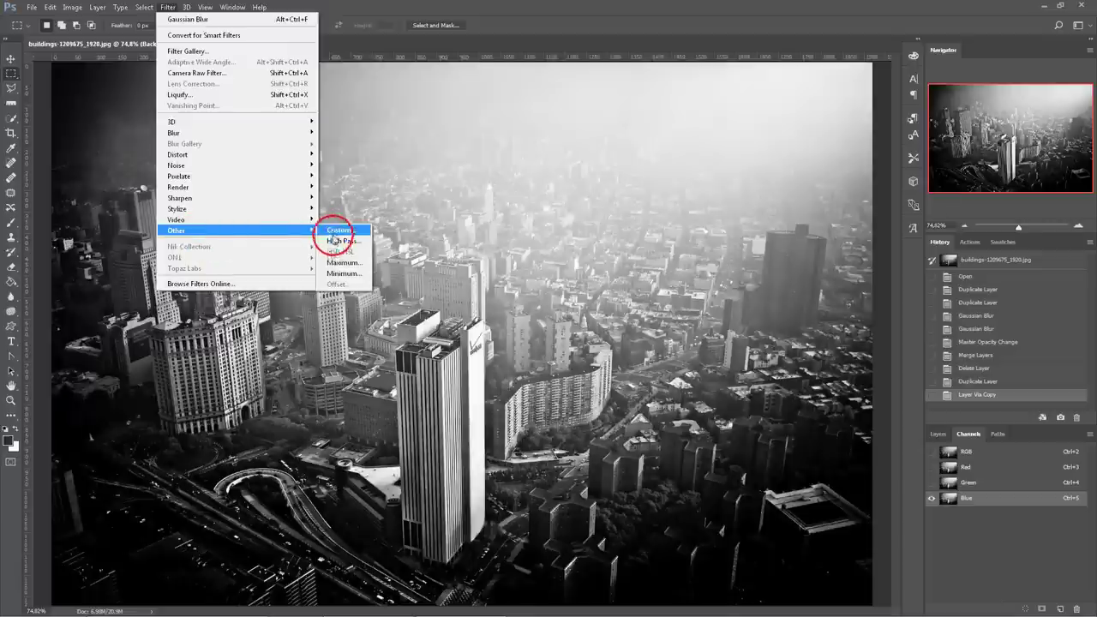
pyautogui.click(342, 241)
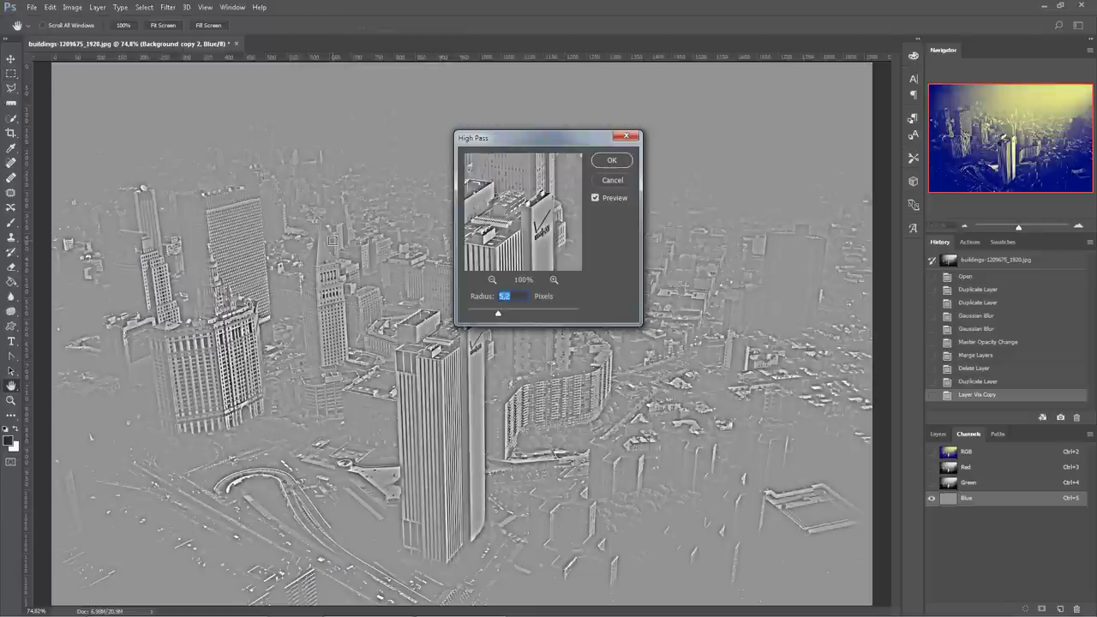
pyautogui.click(480, 306)
pyautogui.moveTo(496, 309); pyautogui.dragTo(500, 315)
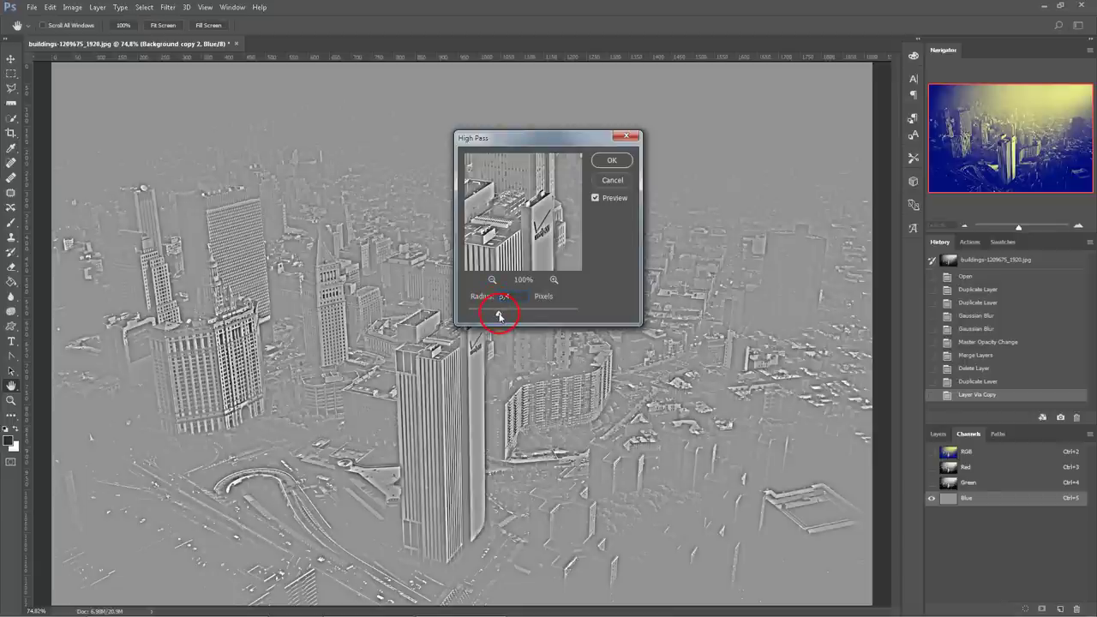
pyautogui.click(612, 162)
pyautogui.click(991, 454)
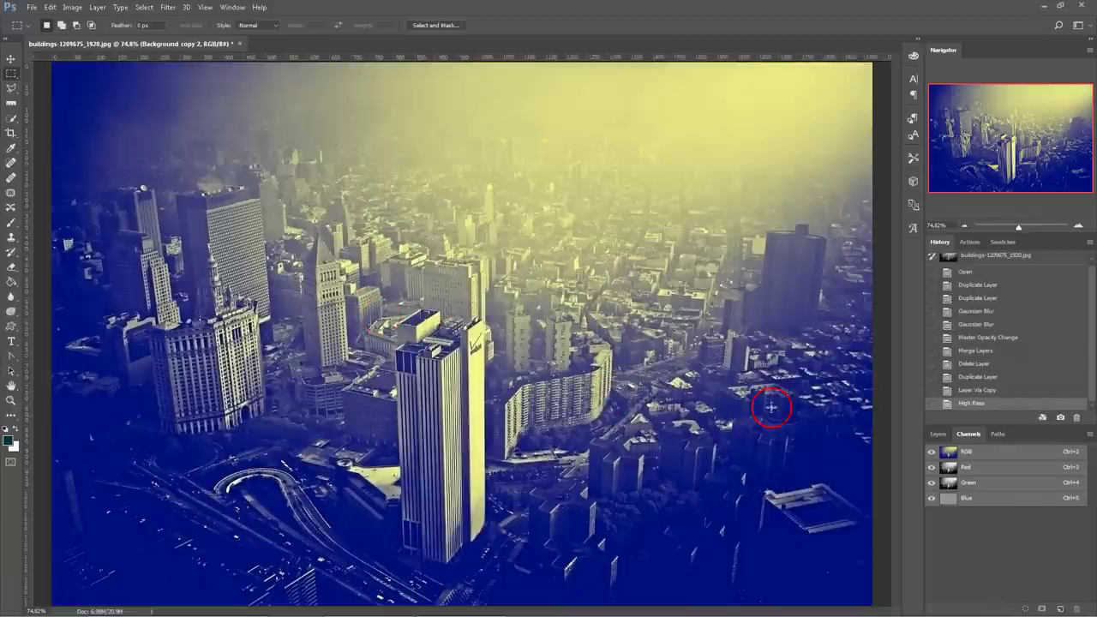
# - Hide Background copy 2 and select the Background copy layer
pyautogui.click(938, 435)
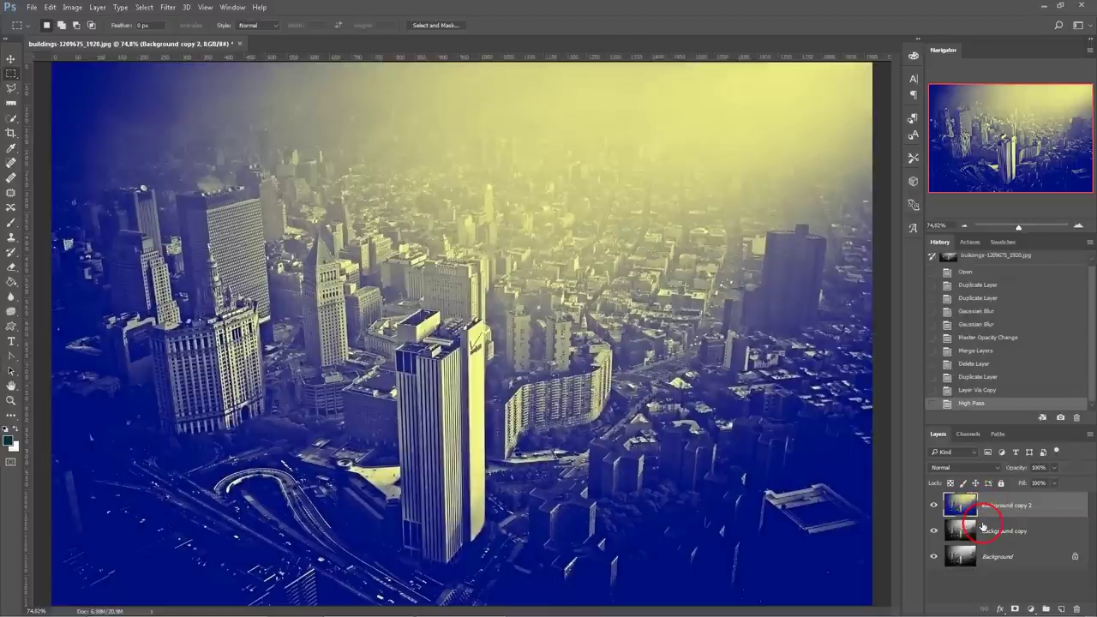
pyautogui.click(934, 505)
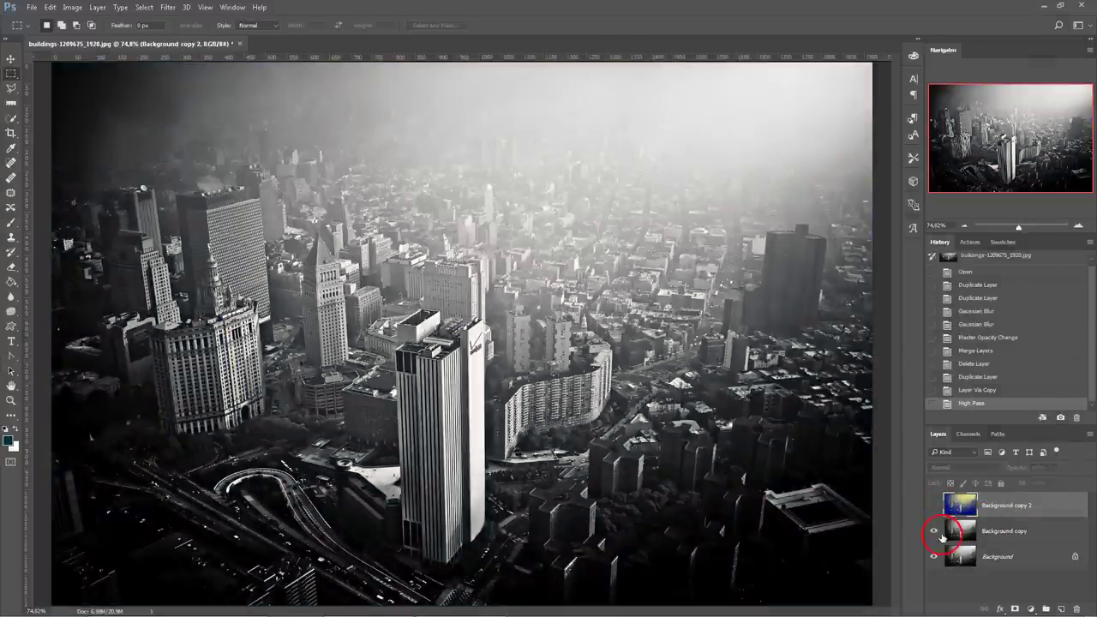
pyautogui.click(1005, 532)
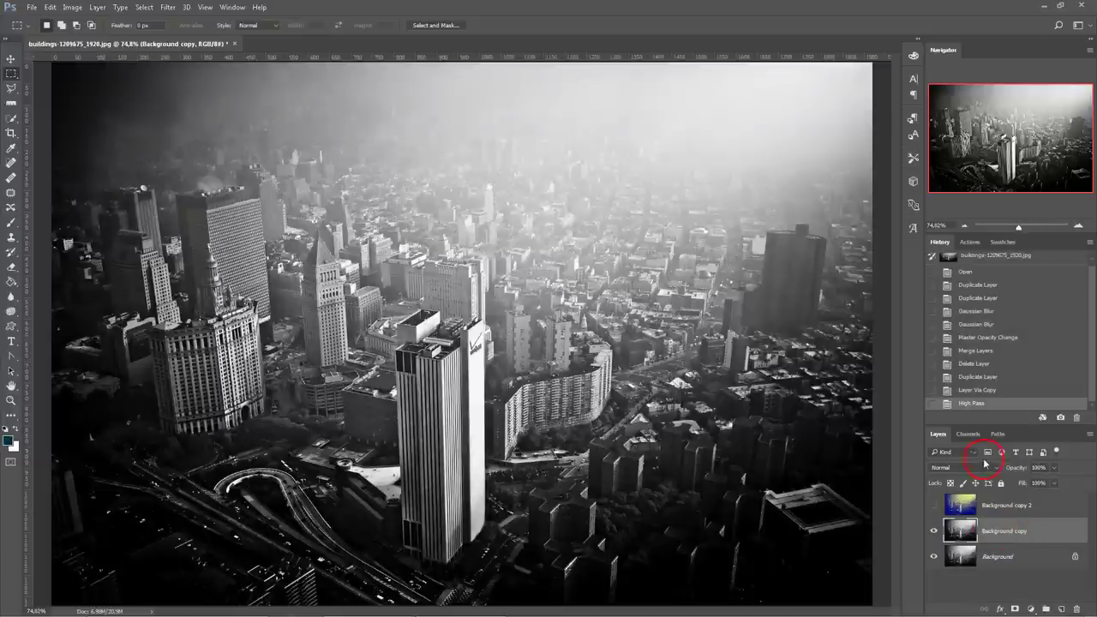
# - Apply a 5.0-pixel High Pass to the Green channel, then view the RGB composite
pyautogui.click(968, 435)
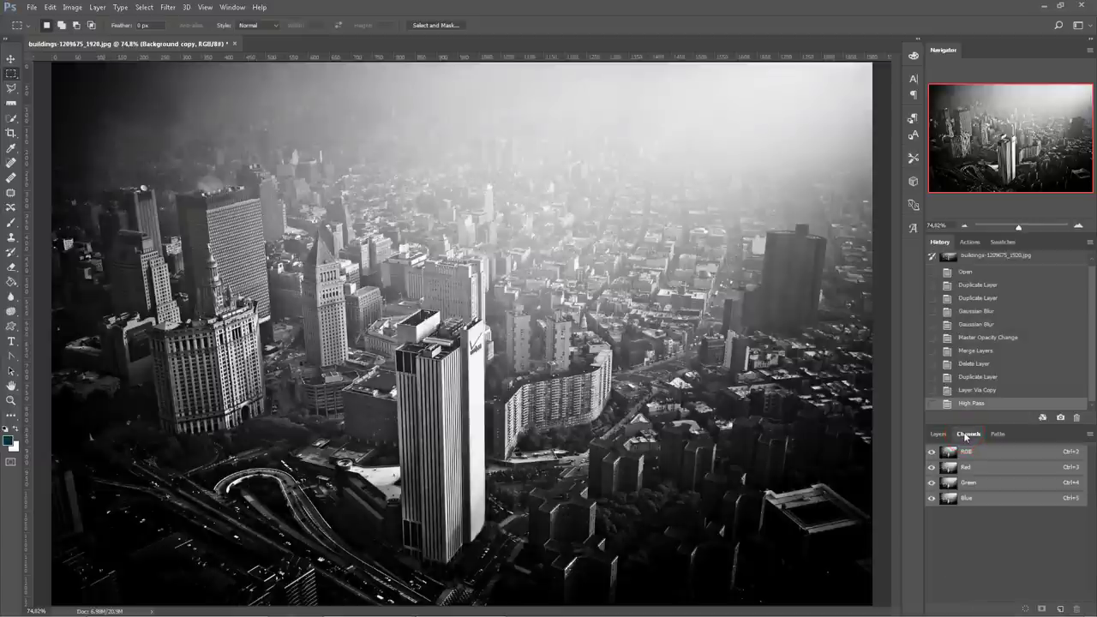
pyautogui.click(977, 485)
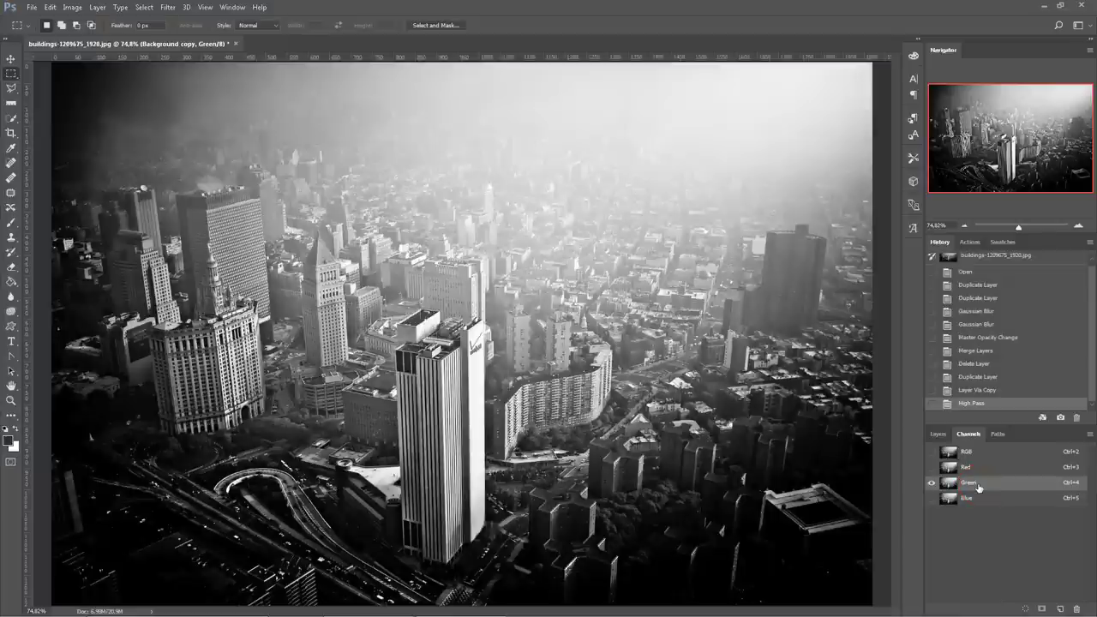
pyautogui.click(170, 8)
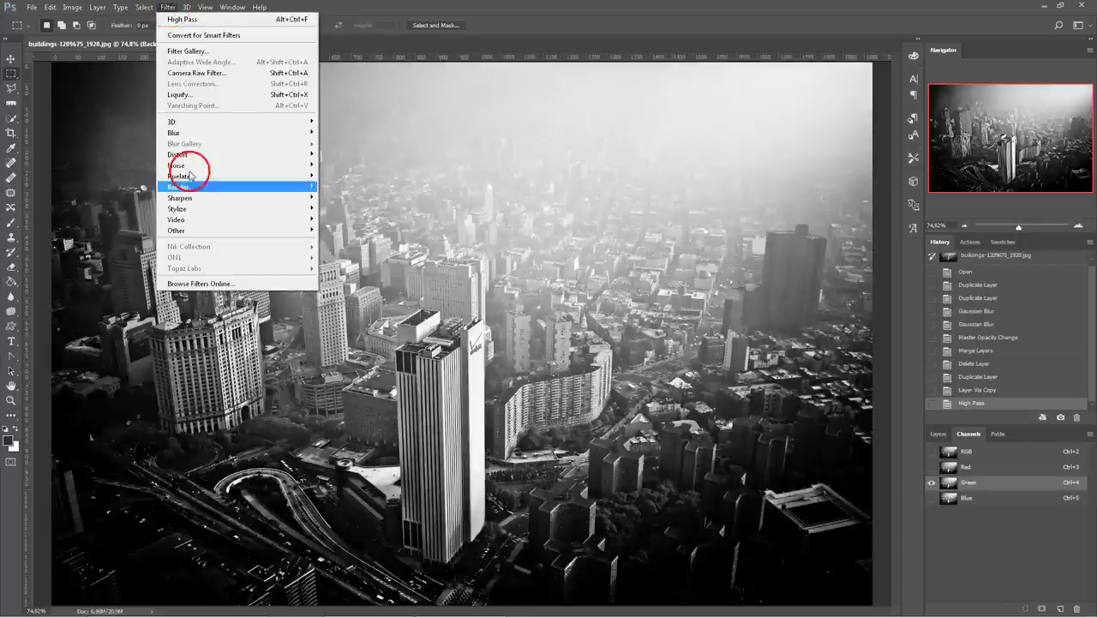
pyautogui.click(340, 246)
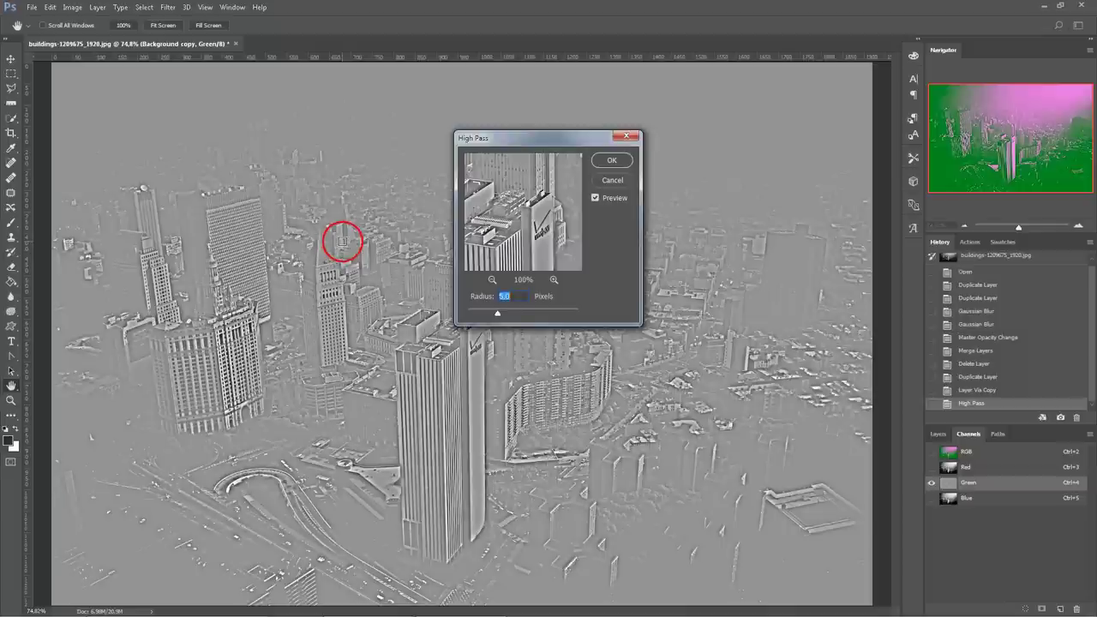
pyautogui.click(504, 296)
pyautogui.click(611, 159)
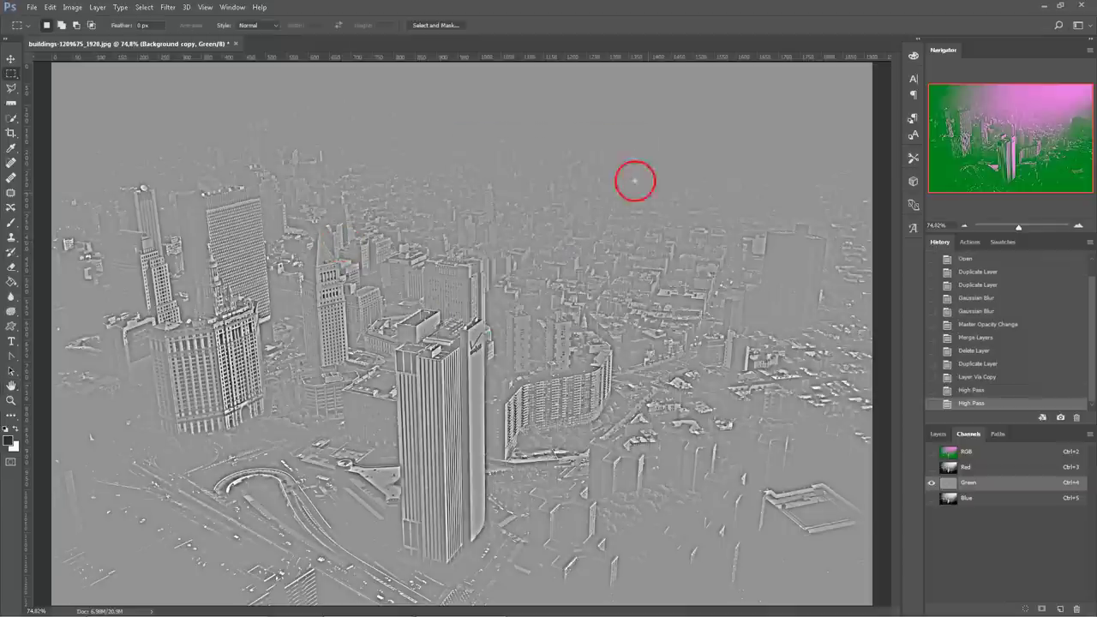
pyautogui.click(992, 454)
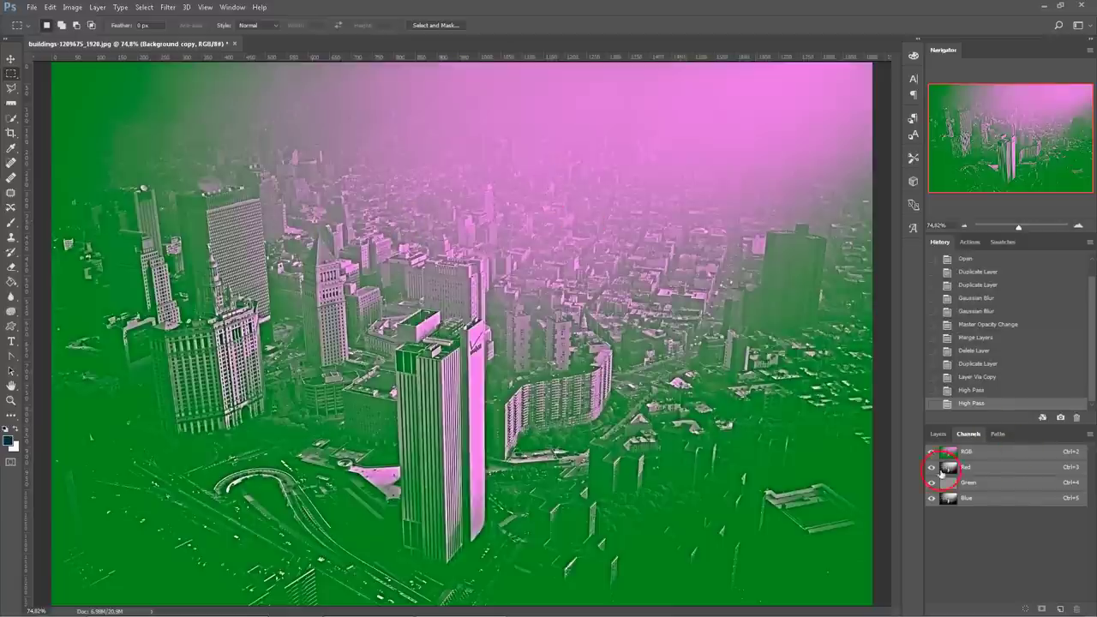
# - Make Background copy 2 visible again and set its opacity to 61%
pyautogui.click(939, 434)
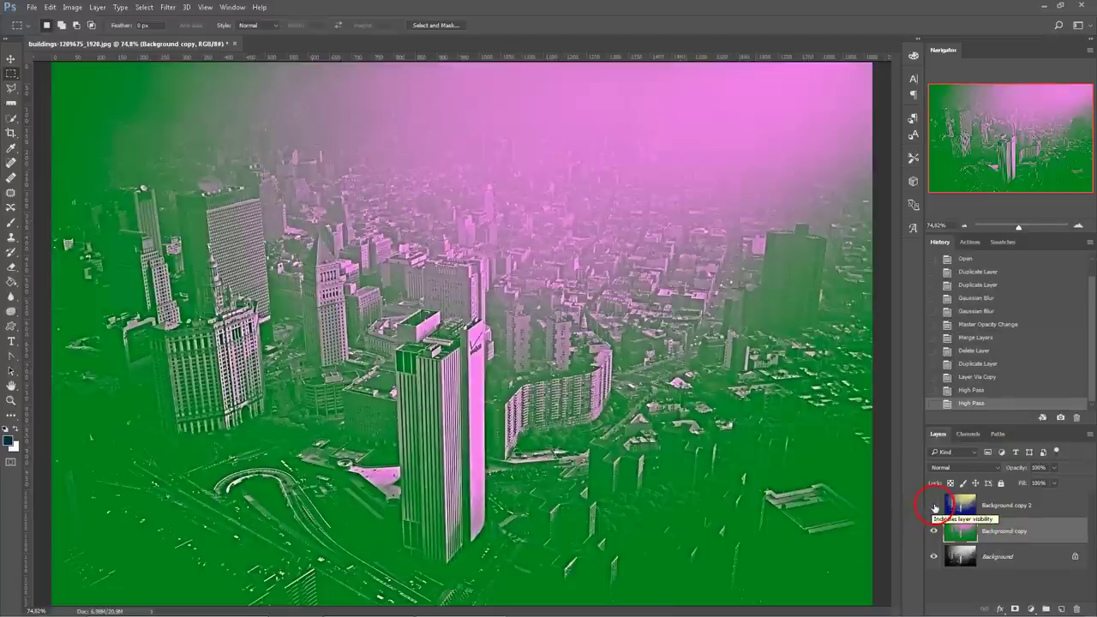
pyautogui.click(934, 506)
pyautogui.click(991, 508)
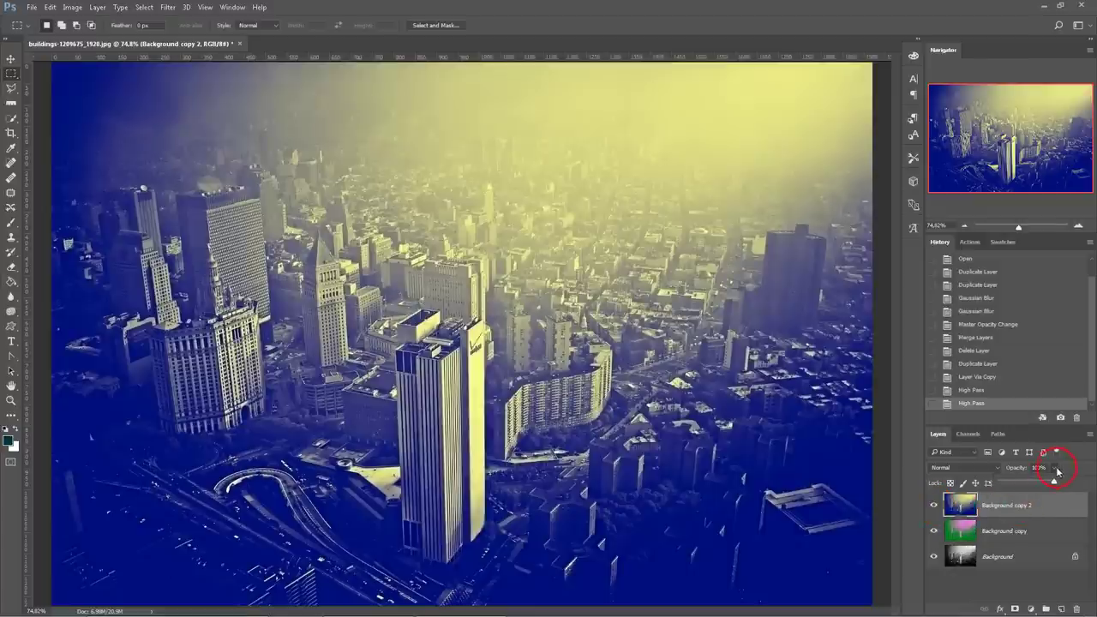
pyautogui.moveTo(1055, 484); pyautogui.dragTo(1039, 485)
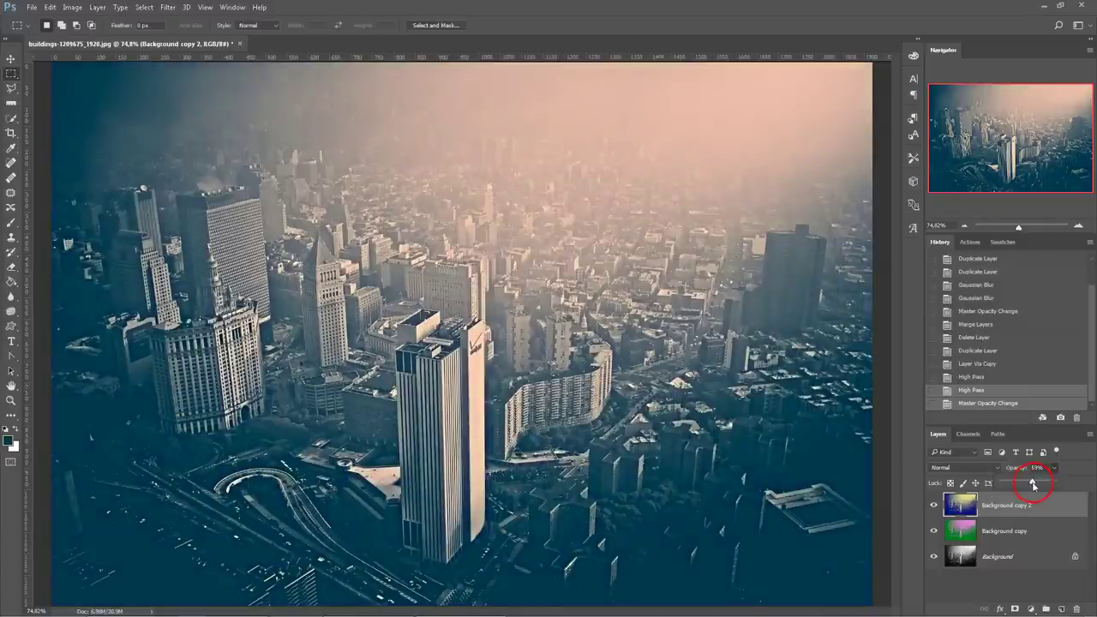
pyautogui.moveTo(1033, 484); pyautogui.dragTo(1033, 484)
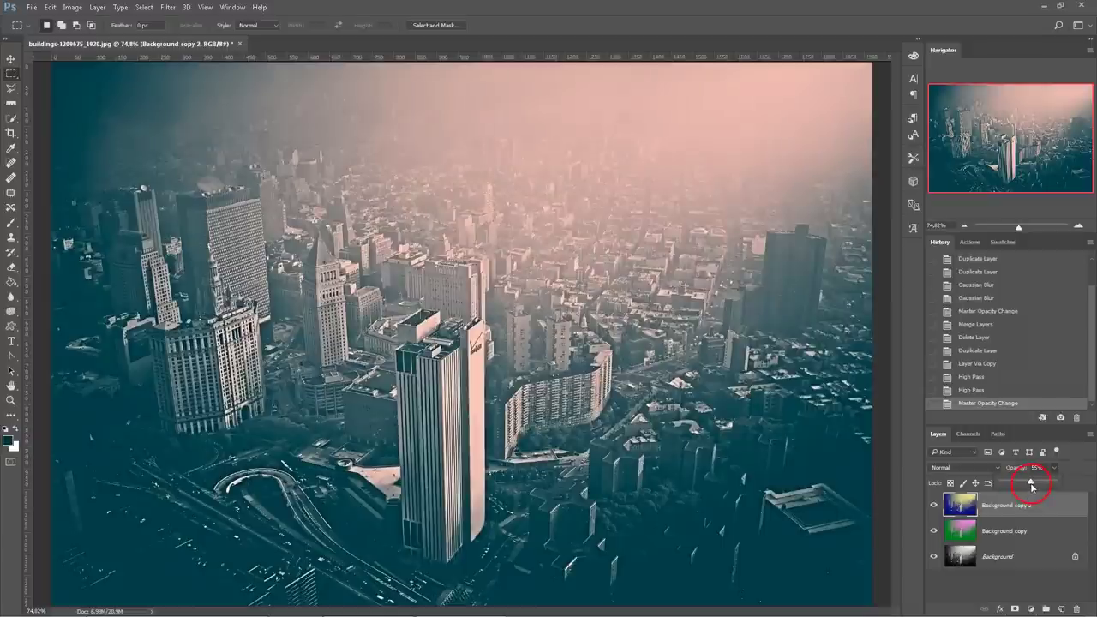
pyautogui.moveTo(1031, 485); pyautogui.dragTo(1067, 501)
pyautogui.click(1026, 516)
pyautogui.click(1035, 538)
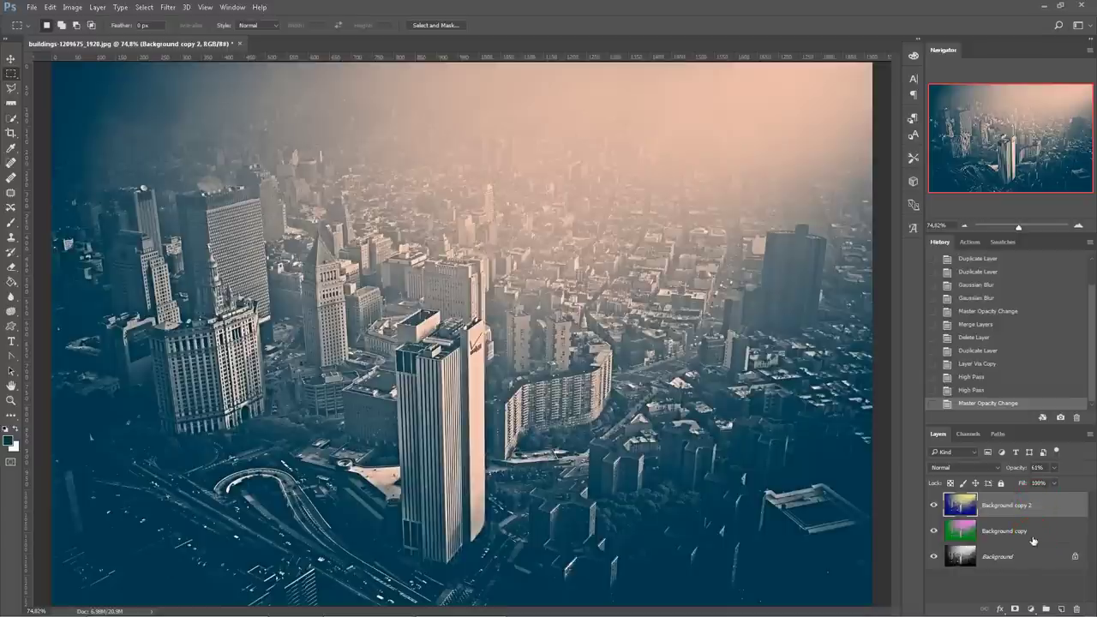
pyautogui.click(1025, 504)
pyautogui.click(991, 507)
pyautogui.click(968, 434)
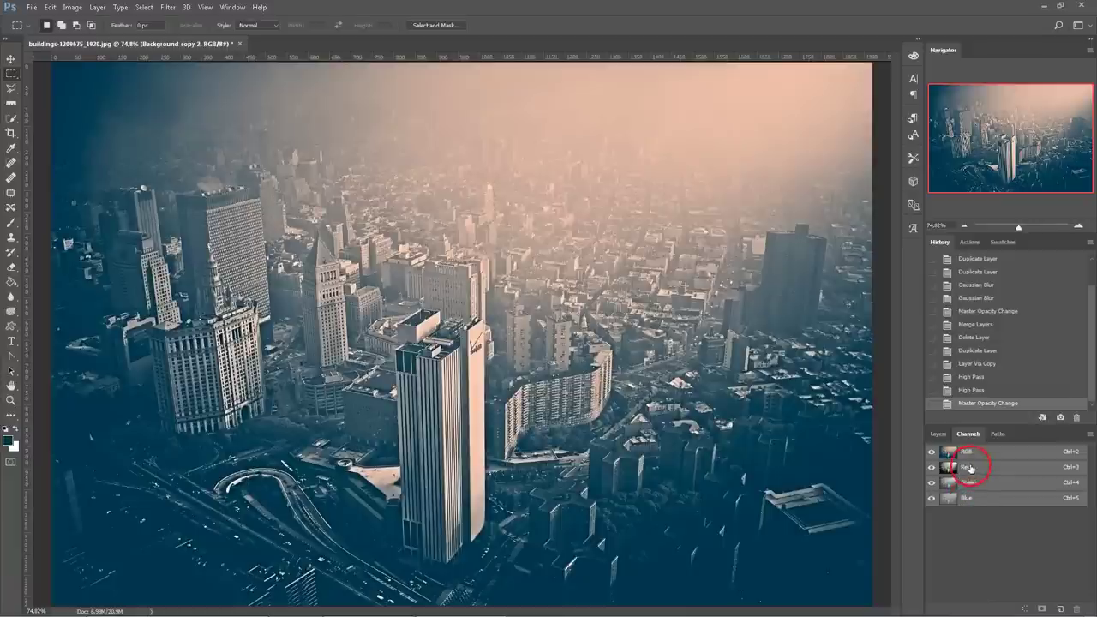
pyautogui.click(168, 8)
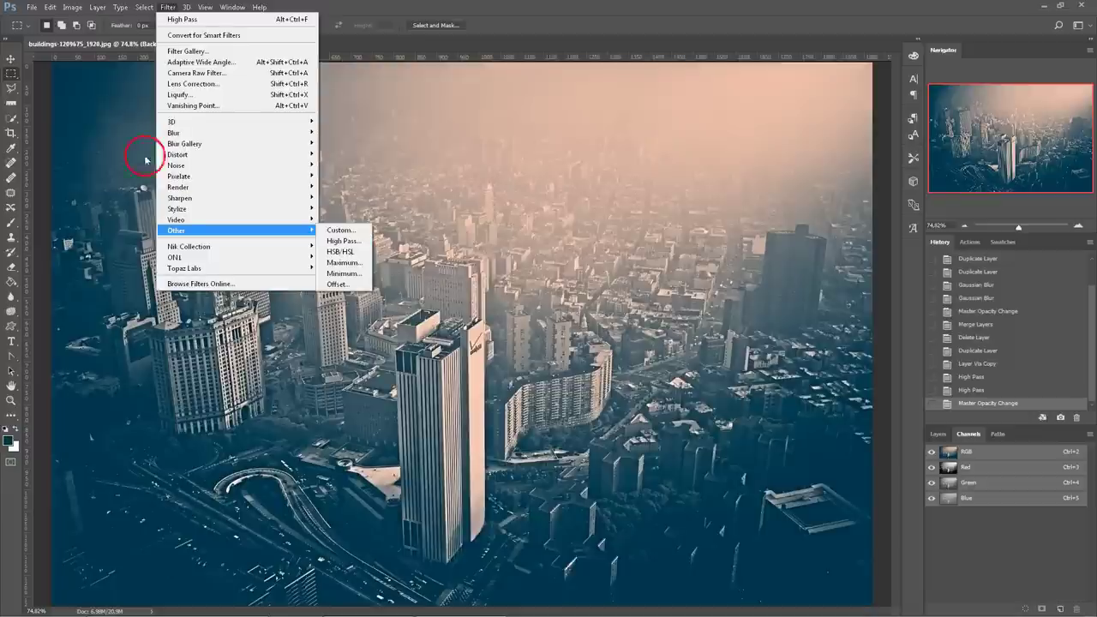
pyautogui.moveTo(236, 133)
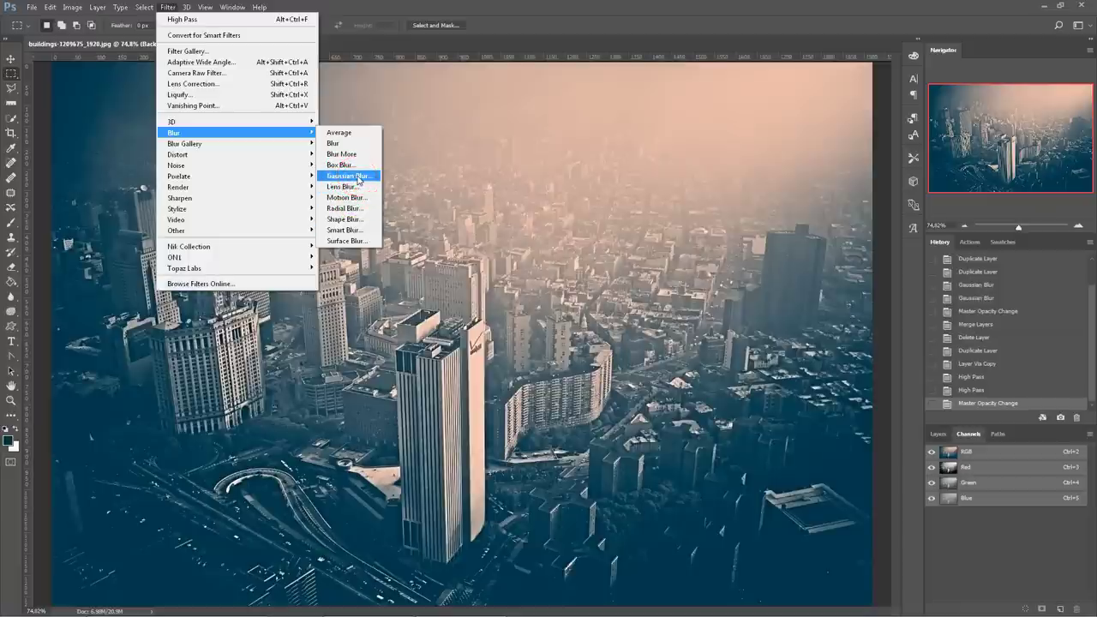
pyautogui.click(978, 469)
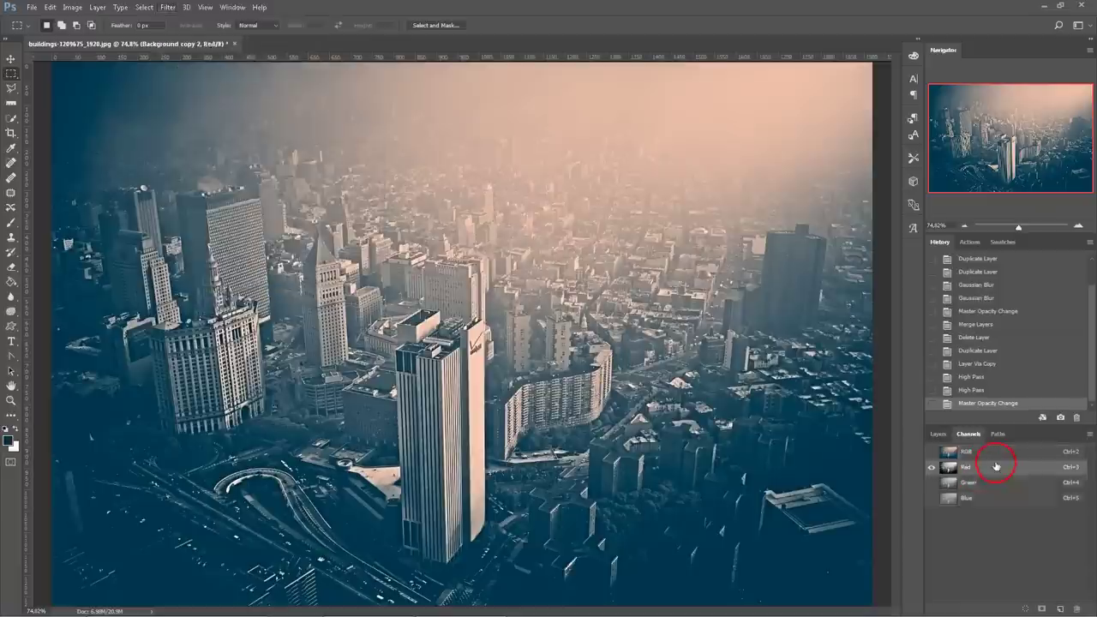
pyautogui.click(950, 436)
pyautogui.click(974, 435)
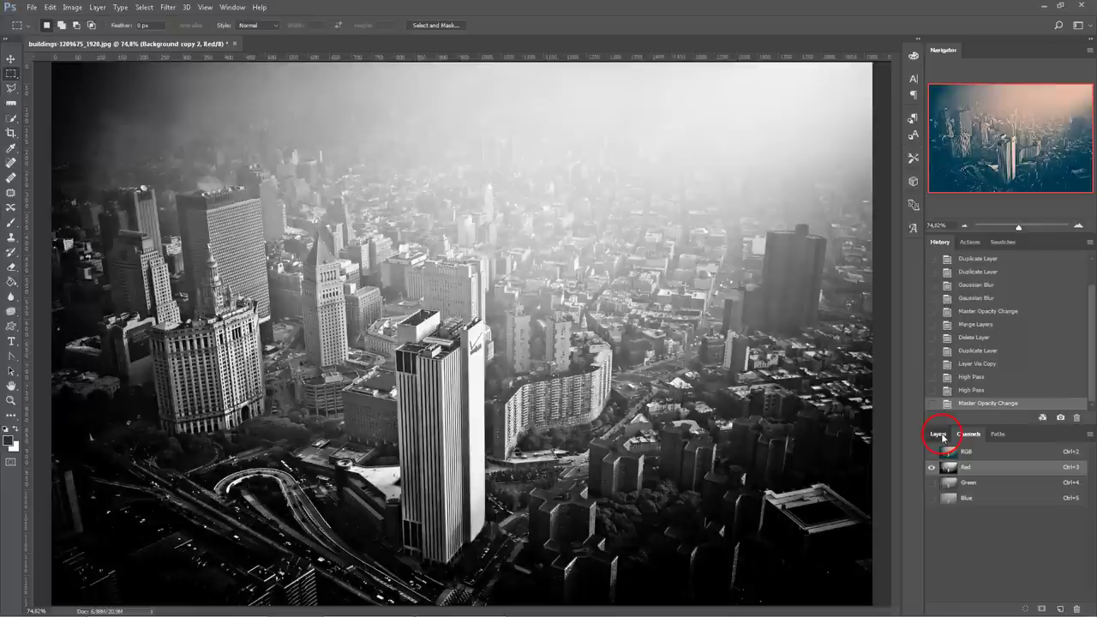
pyautogui.click(942, 437)
pyautogui.click(1020, 507)
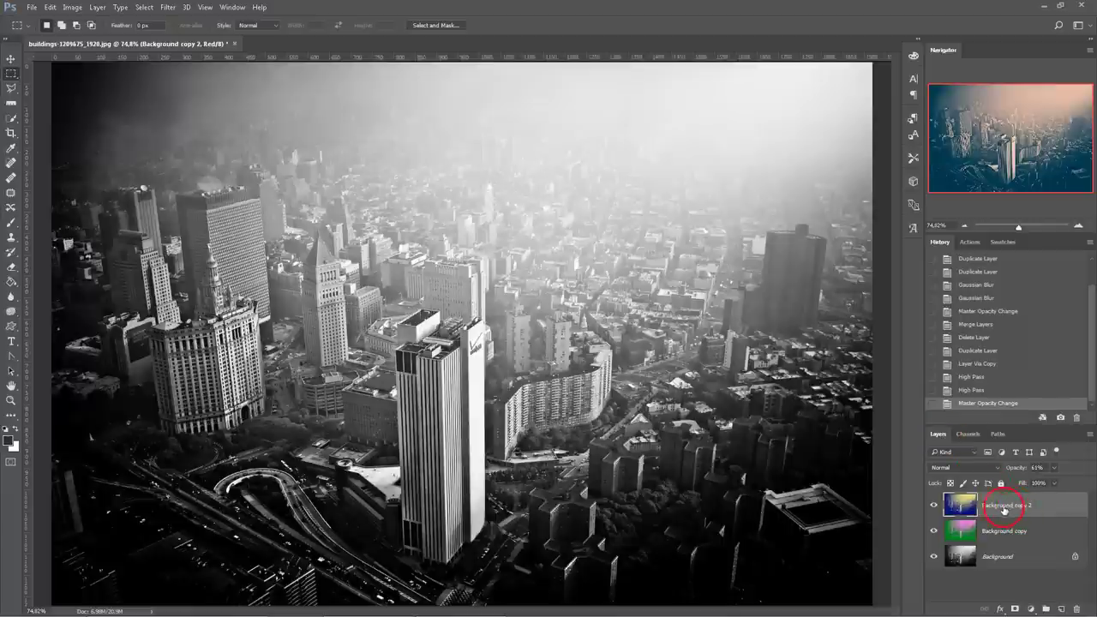
pyautogui.click(969, 435)
pyautogui.click(960, 452)
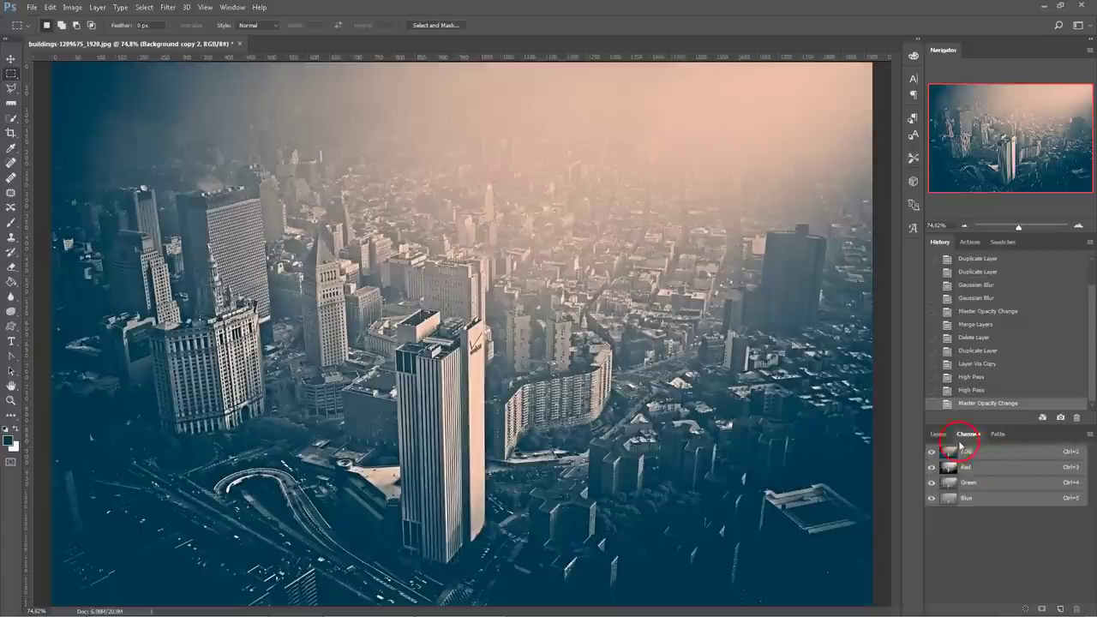
pyautogui.click(939, 435)
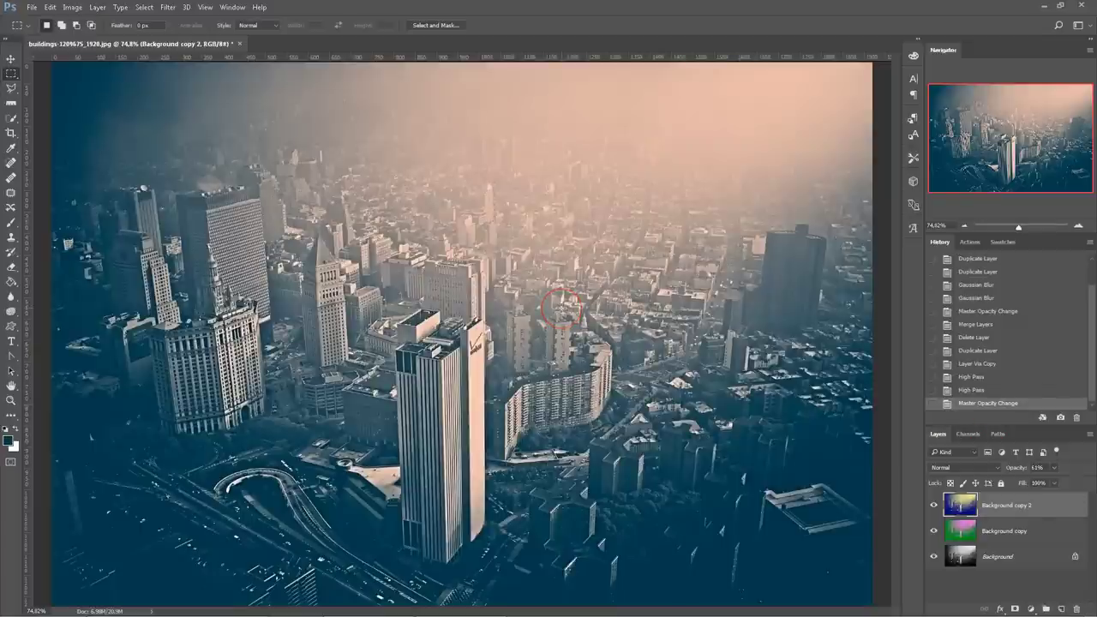